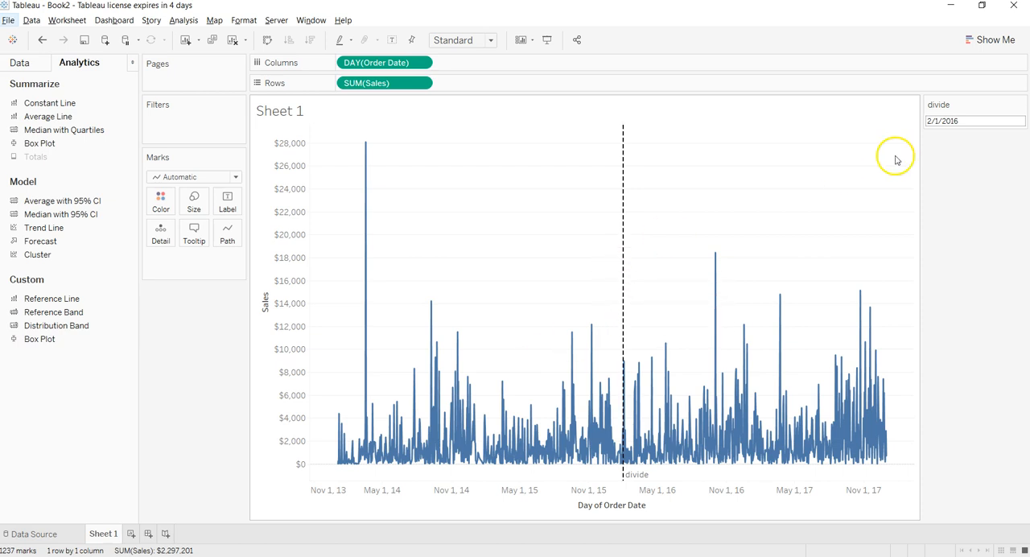
# - Set the divide parameter's date to 7/1/2015
pyautogui.click(958, 119)
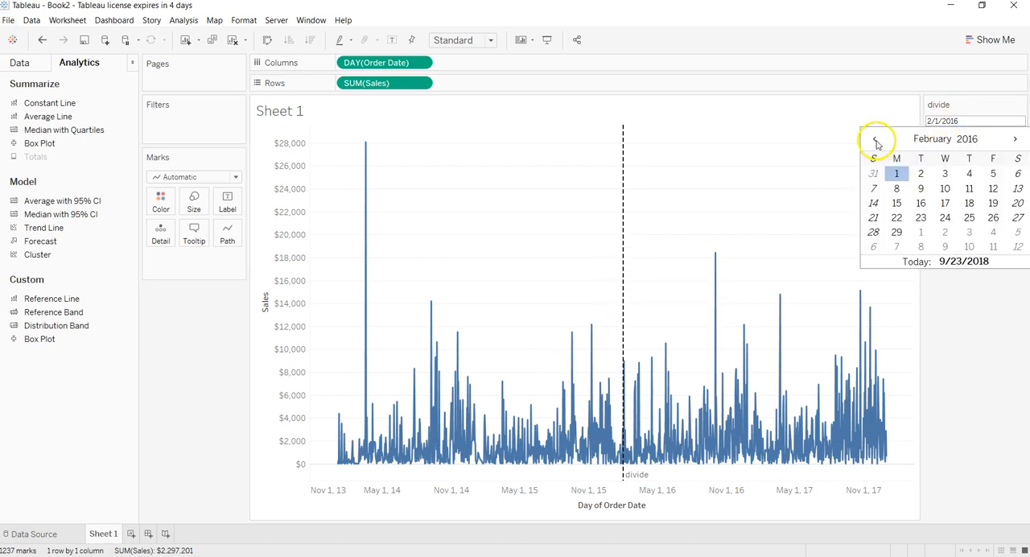
pyautogui.click(876, 140)
pyautogui.click(877, 140)
pyautogui.click(876, 140)
pyautogui.click(877, 140)
pyautogui.click(877, 140)
pyautogui.click(876, 140)
pyautogui.click(876, 140)
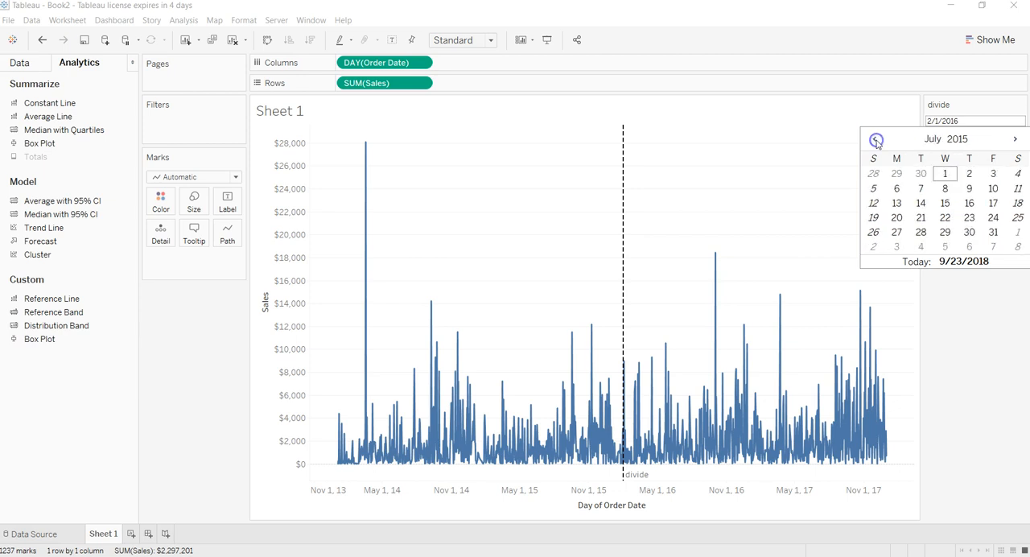
pyautogui.click(943, 173)
pyautogui.moveTo(542, 246)
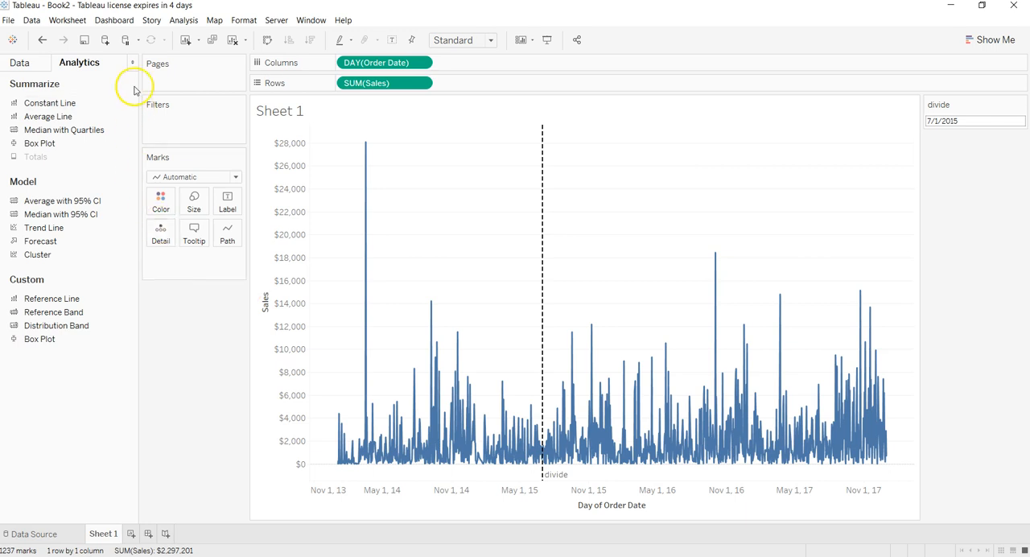
# - Create a calculated field named Product Launch Date in the Sample - Superstore data source
pyautogui.click(46, 62)
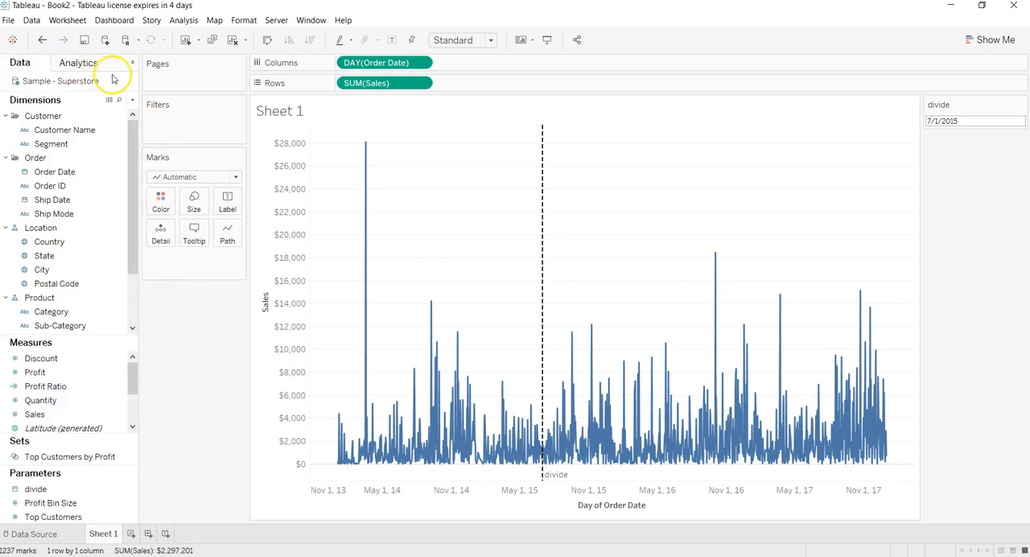
pyautogui.click(133, 103)
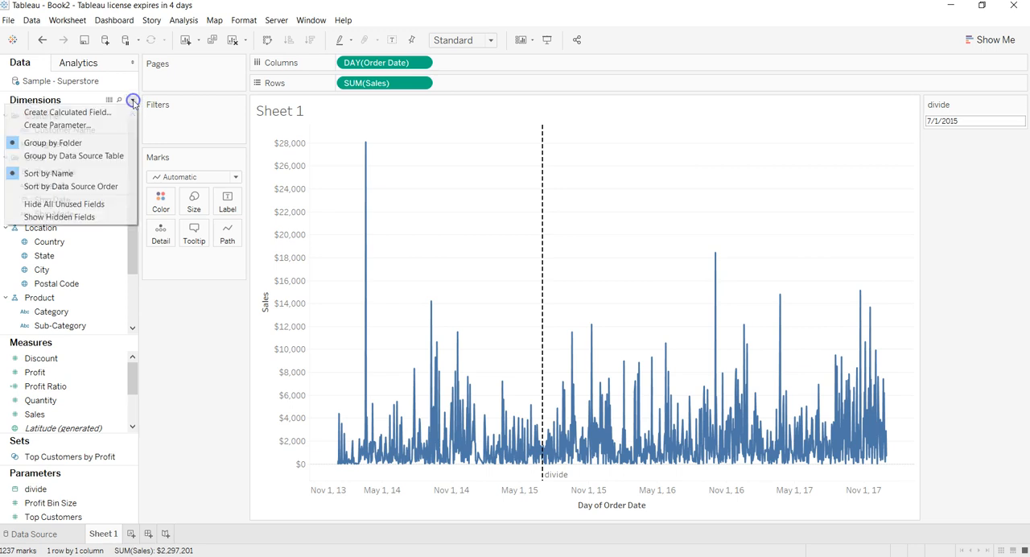
pyautogui.click(123, 107)
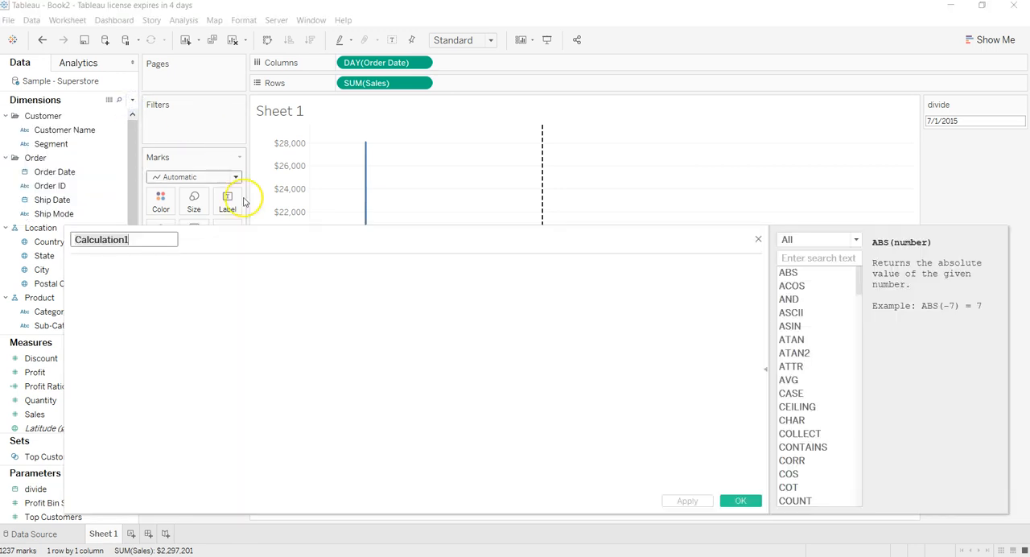
pyautogui.moveTo(238, 233); pyautogui.dragTo(523, 309)
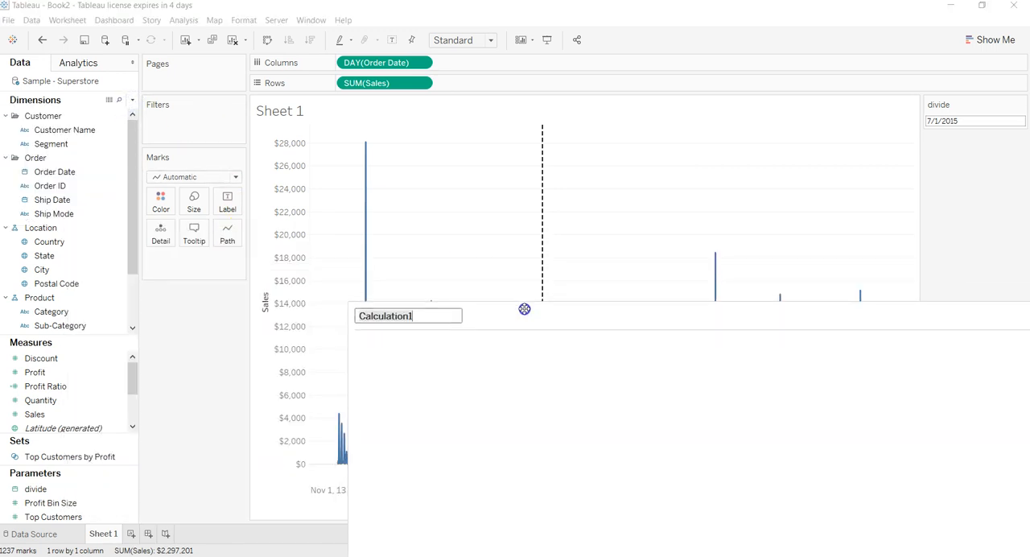
pyautogui.click(525, 314)
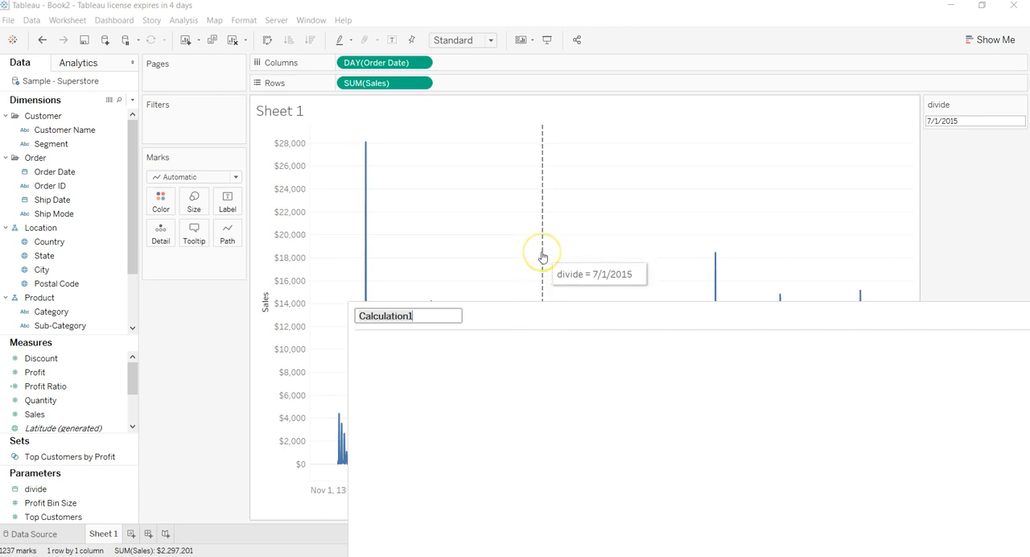
pyautogui.click(431, 323)
pyautogui.write('Produc')
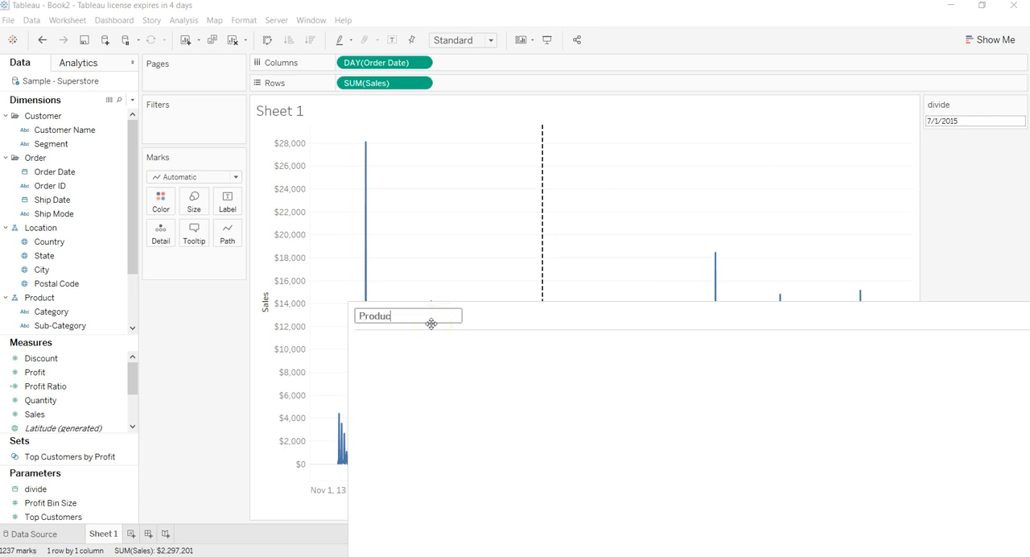
pyautogui.write('t Launch Date')
# - Enter the formula [divide] <= [Order Date] for the calculated field and save it
pyautogui.click(434, 361)
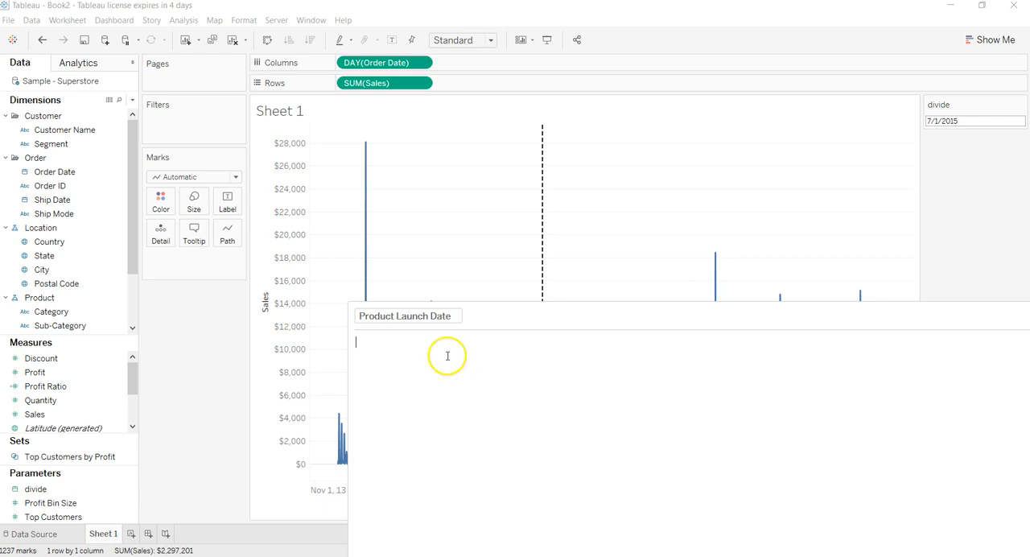
pyautogui.write('divi')
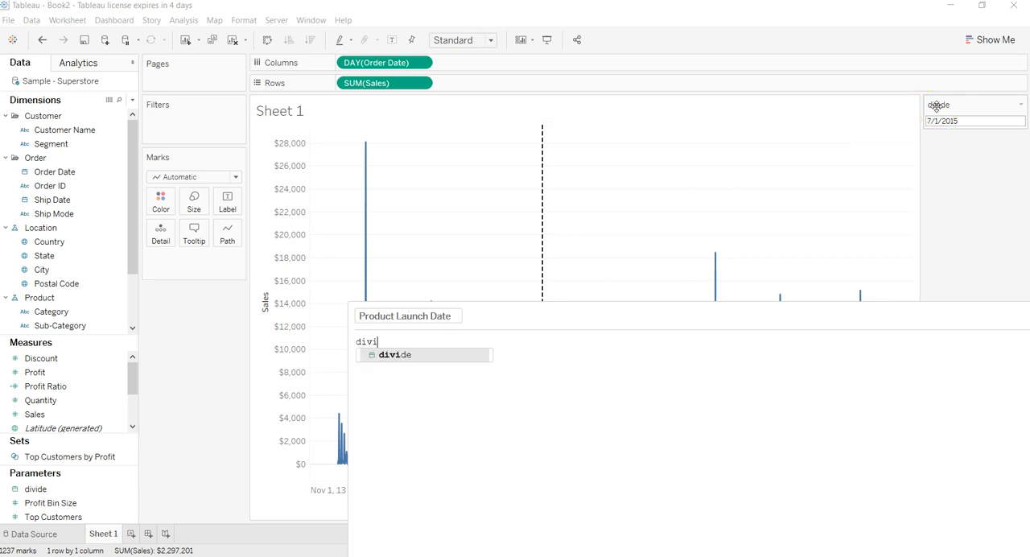
pyautogui.press('Return')
pyautogui.write('<=')
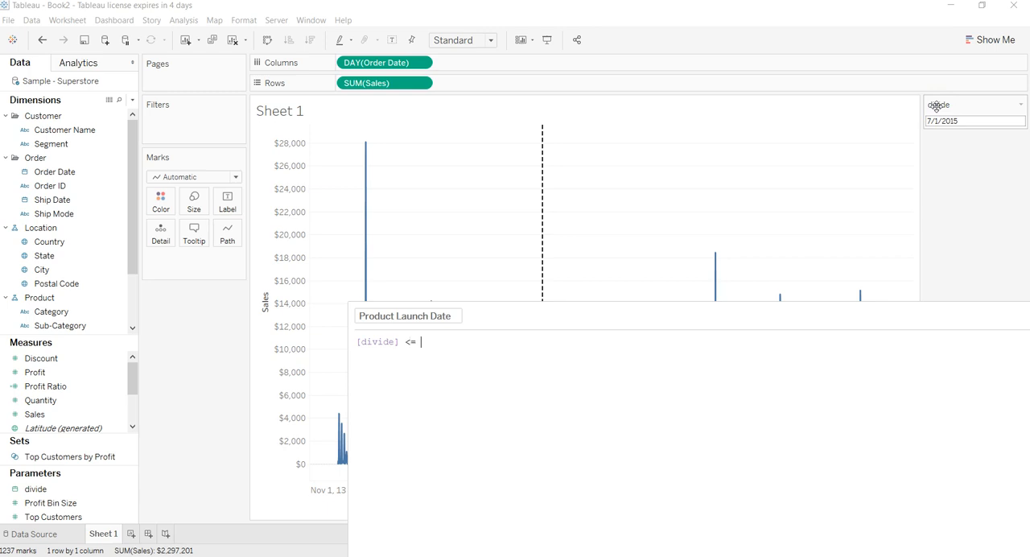
pyautogui.write(' ord')
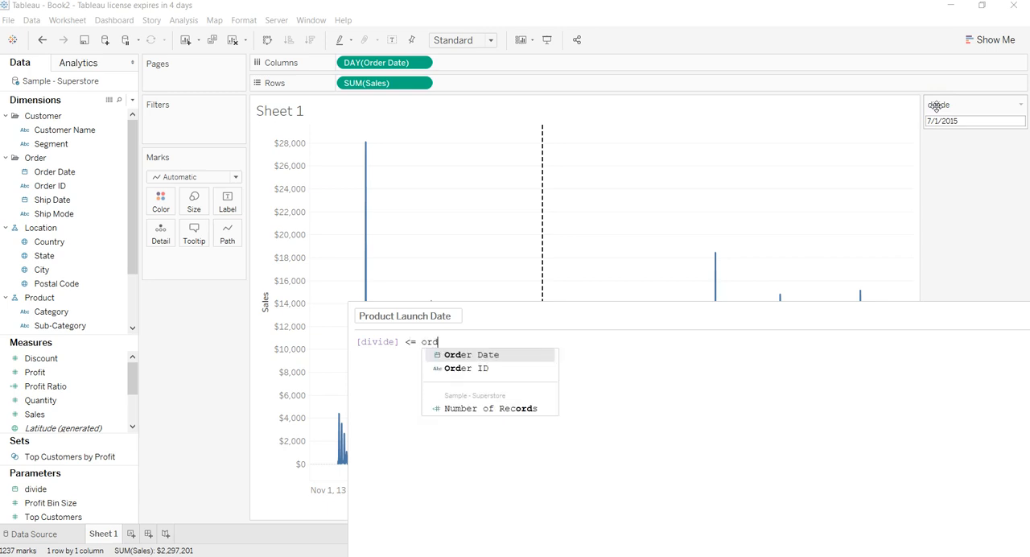
pyautogui.press('Return')
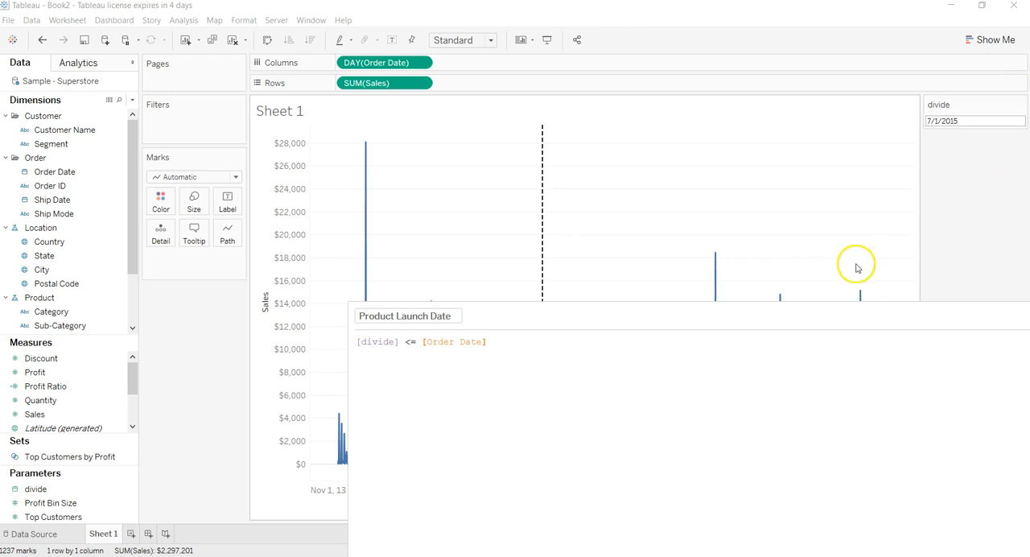
pyautogui.moveTo(850, 317); pyautogui.dragTo(724, 190)
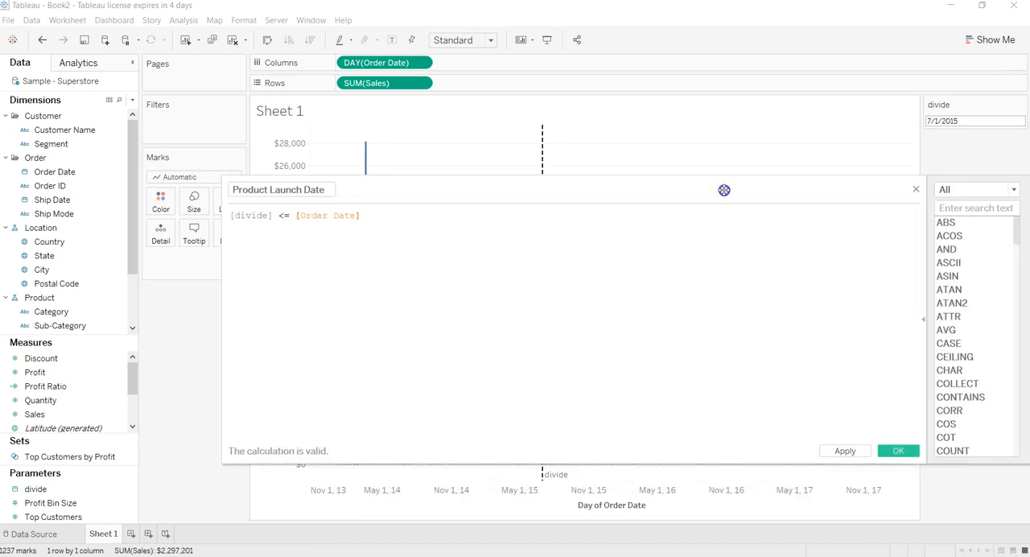
pyautogui.click(850, 450)
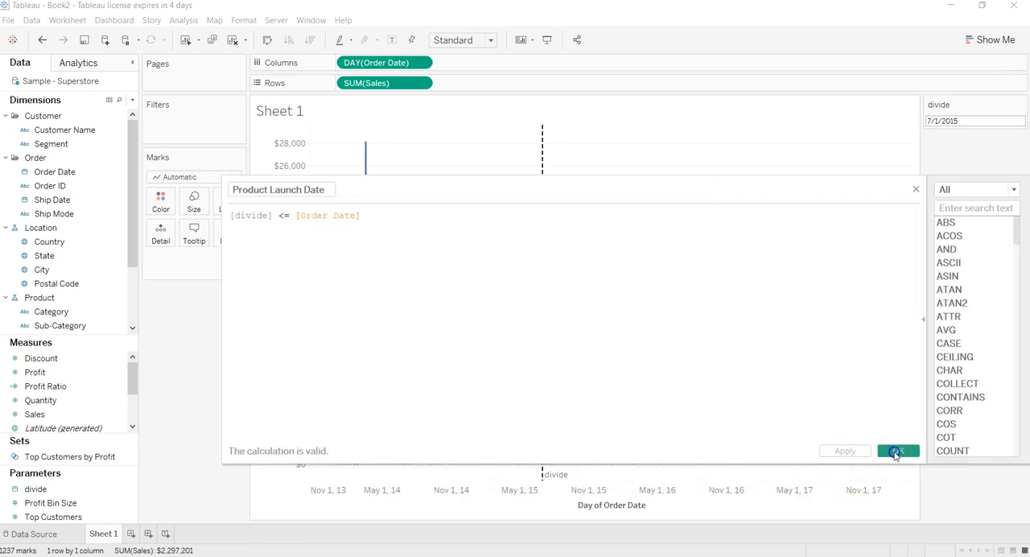
pyautogui.click(896, 451)
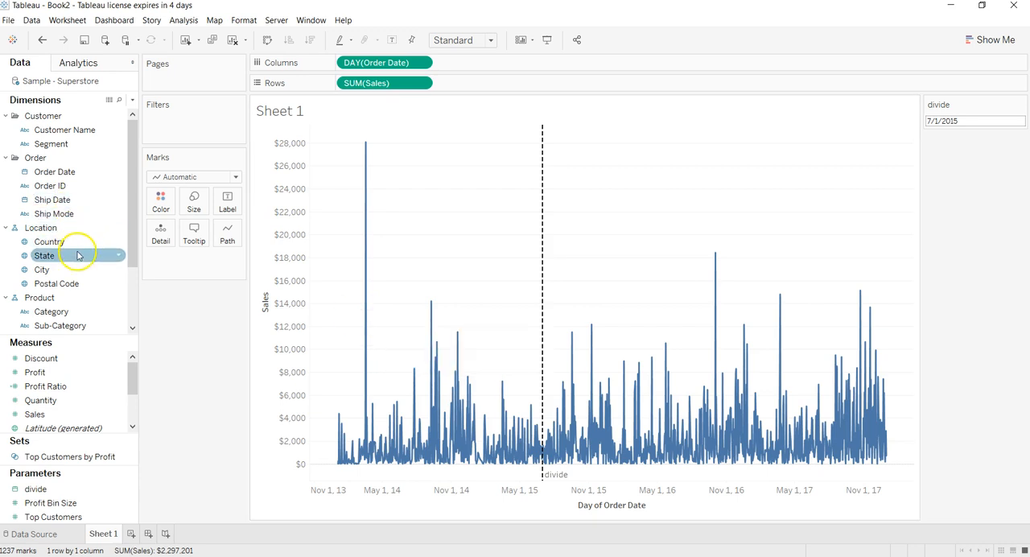
# - Colour the sales line by the Product Launch Date field
pyautogui.moveTo(132, 197); pyautogui.dragTo(139, 304)
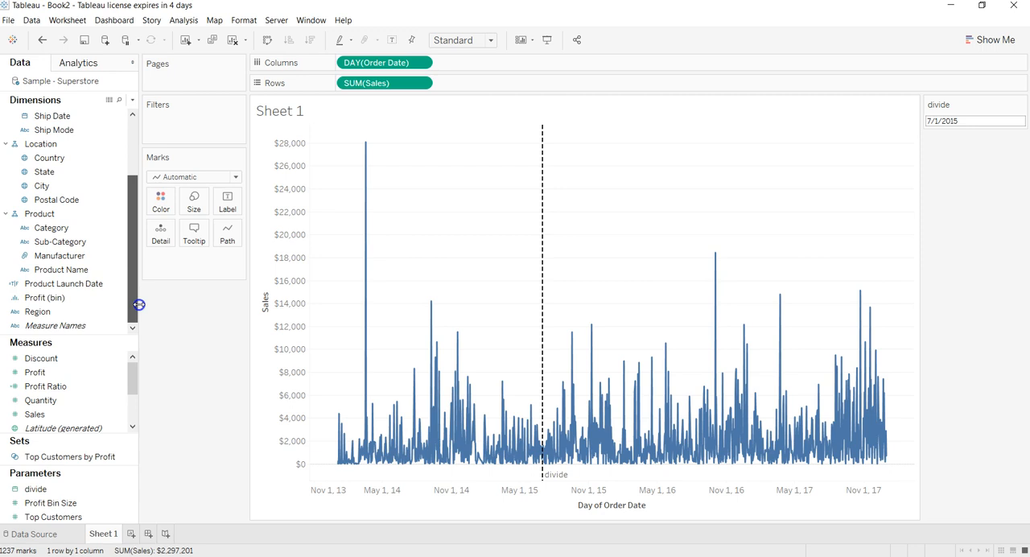
pyautogui.click(97, 282)
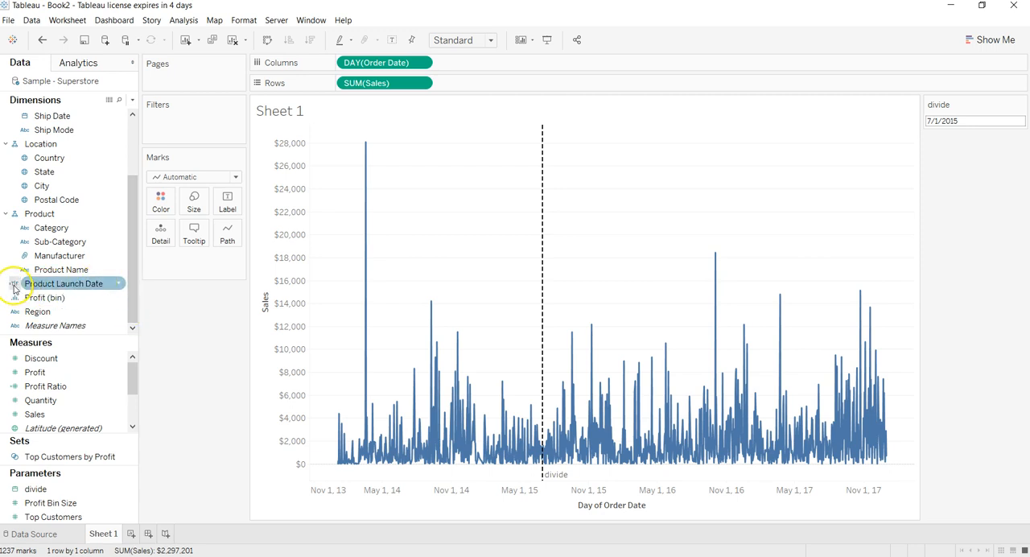
pyautogui.moveTo(65, 285); pyautogui.dragTo(159, 206)
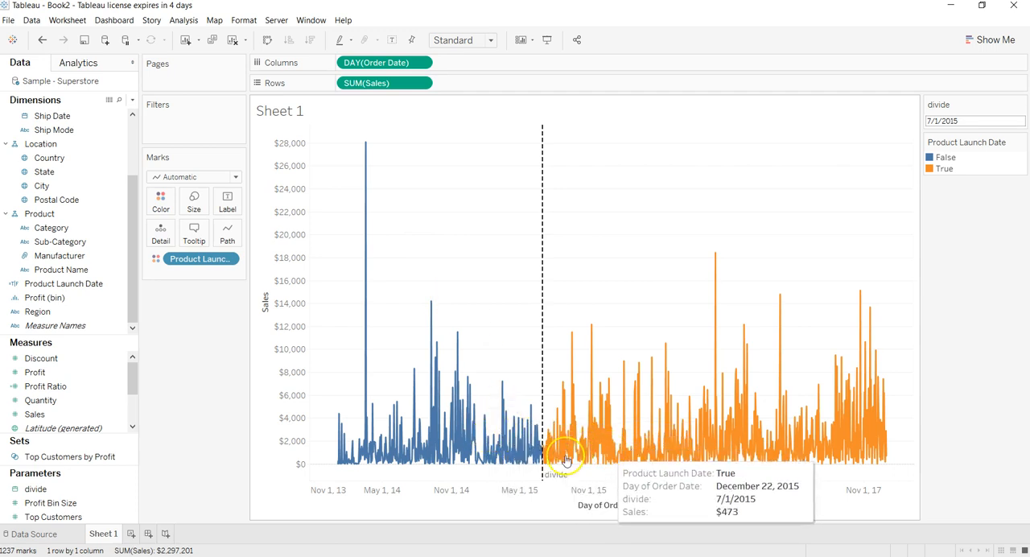
# - Assign red to False and green to True in the Product Launch Date colours
pyautogui.click(160, 205)
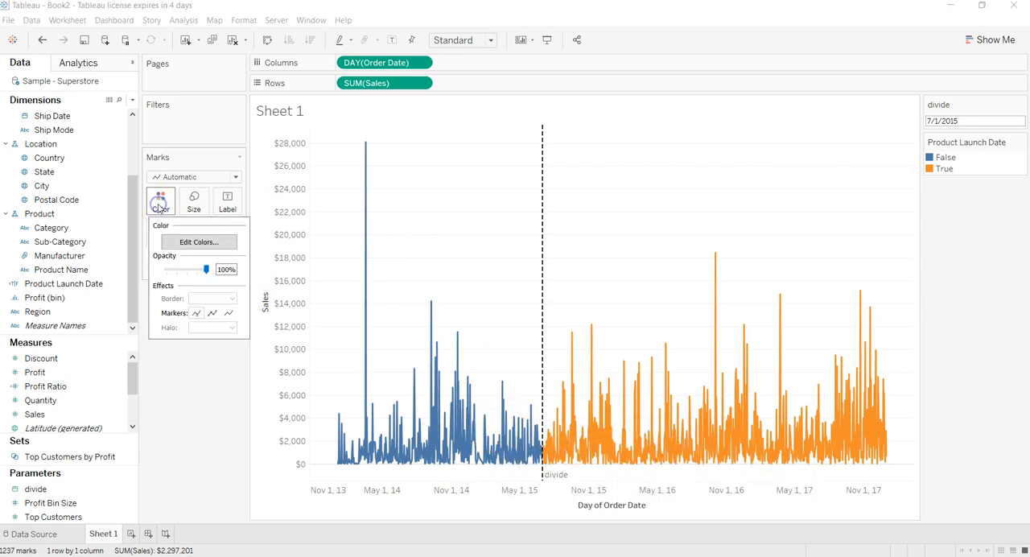
pyautogui.click(199, 242)
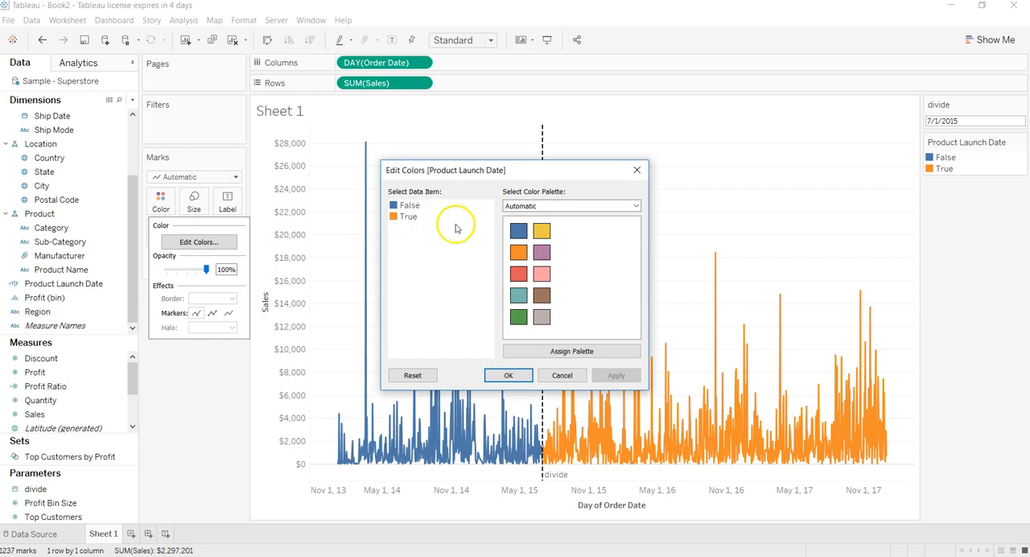
pyautogui.click(411, 206)
pyautogui.click(408, 218)
pyautogui.click(409, 206)
pyautogui.click(518, 274)
pyautogui.click(409, 217)
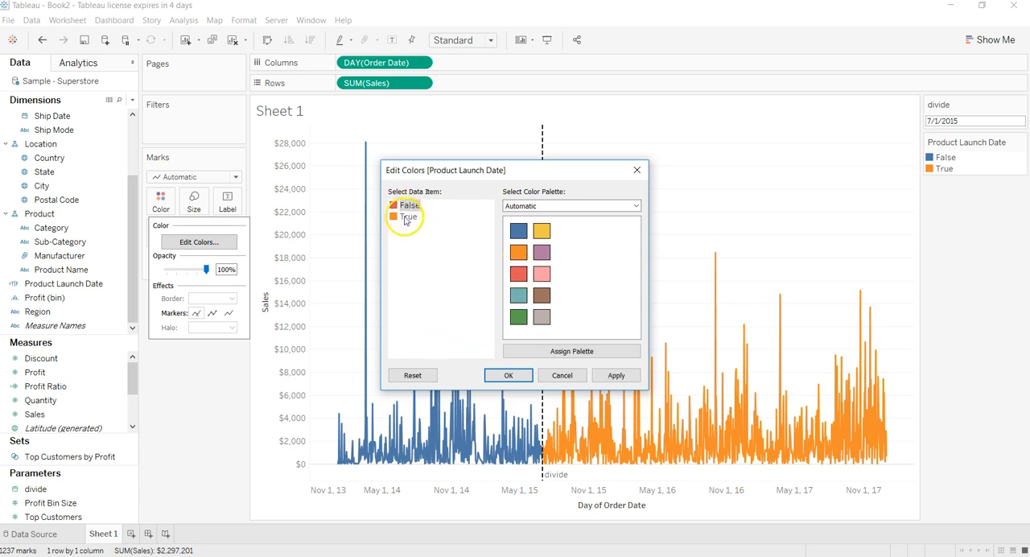
pyautogui.click(518, 317)
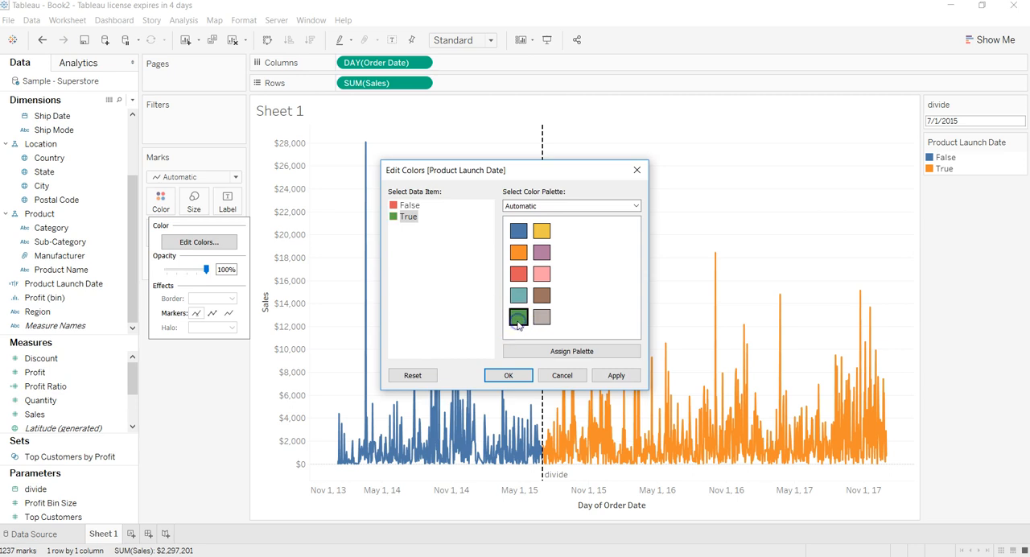
pyautogui.click(617, 376)
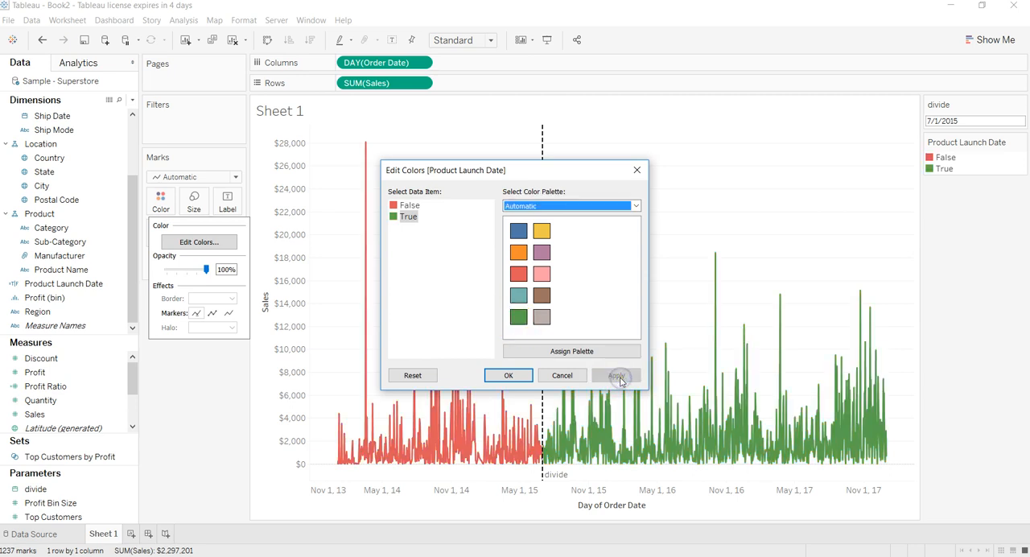
pyautogui.click(510, 376)
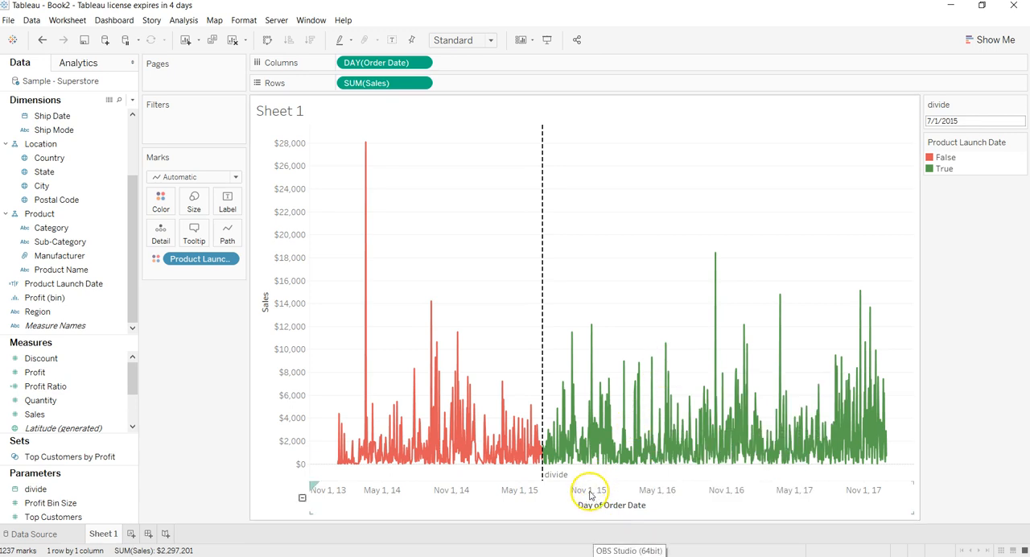
# - Move the divide parameter's date forward to 11/1/2015
pyautogui.click(970, 121)
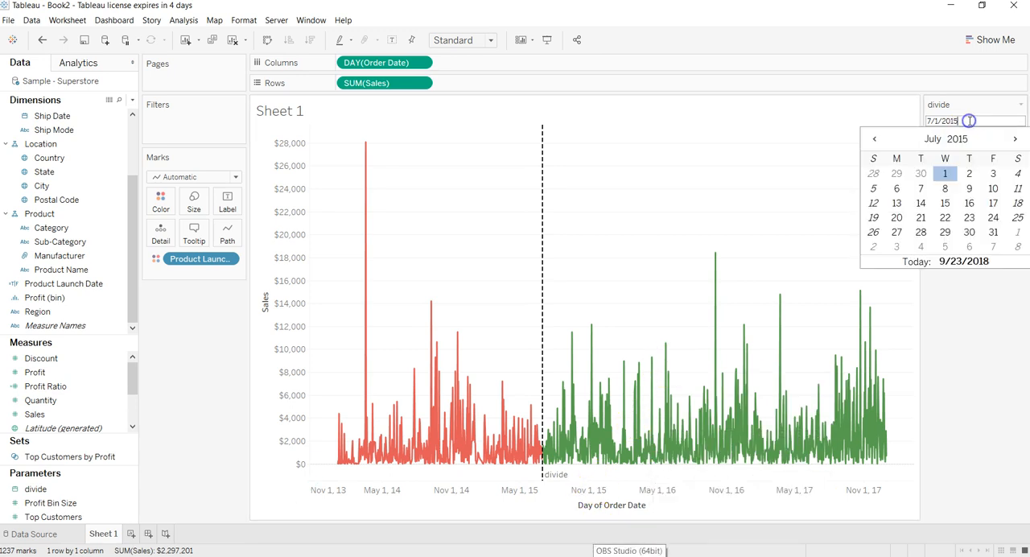
pyautogui.click(1013, 139)
pyautogui.click(1014, 139)
pyautogui.click(1014, 139)
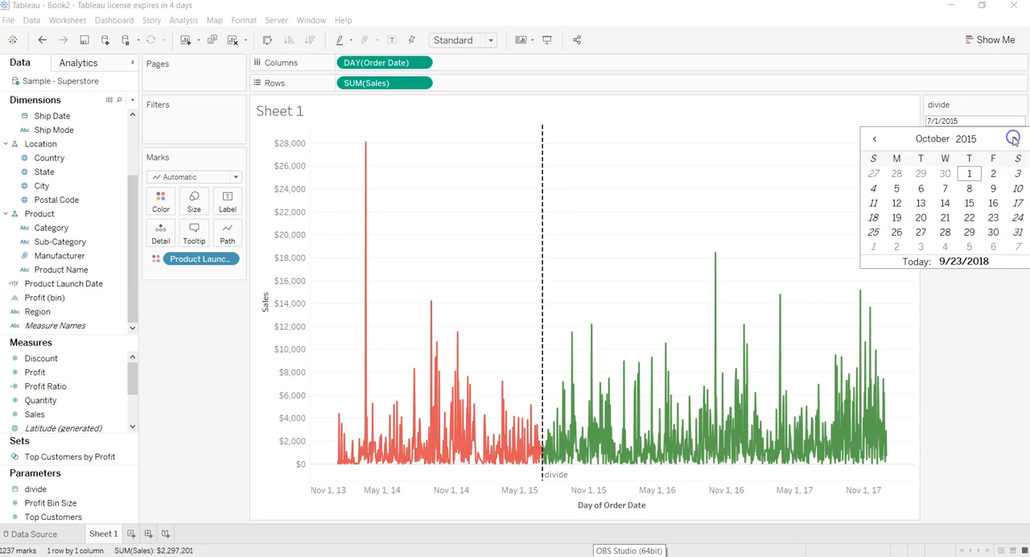
pyautogui.click(1014, 138)
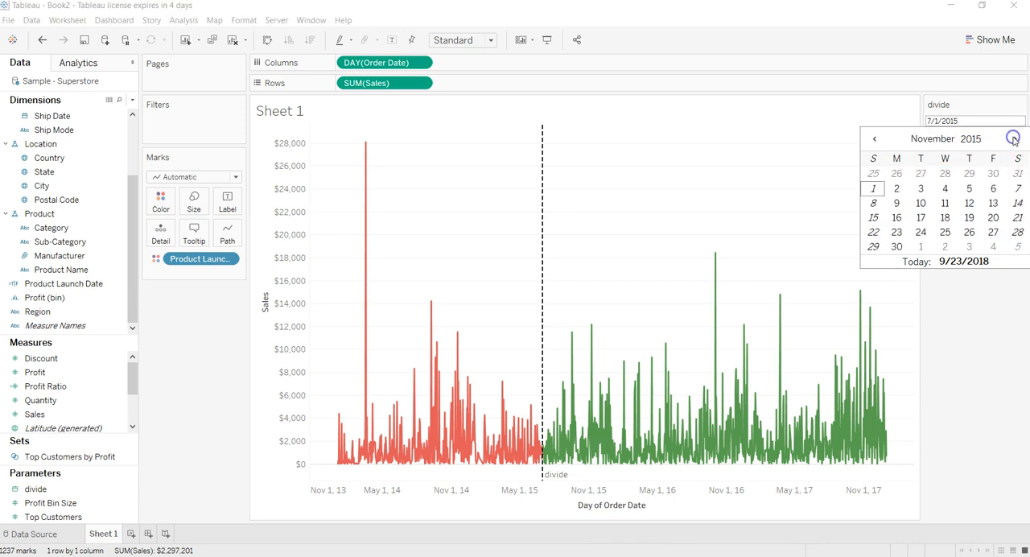
pyautogui.click(873, 188)
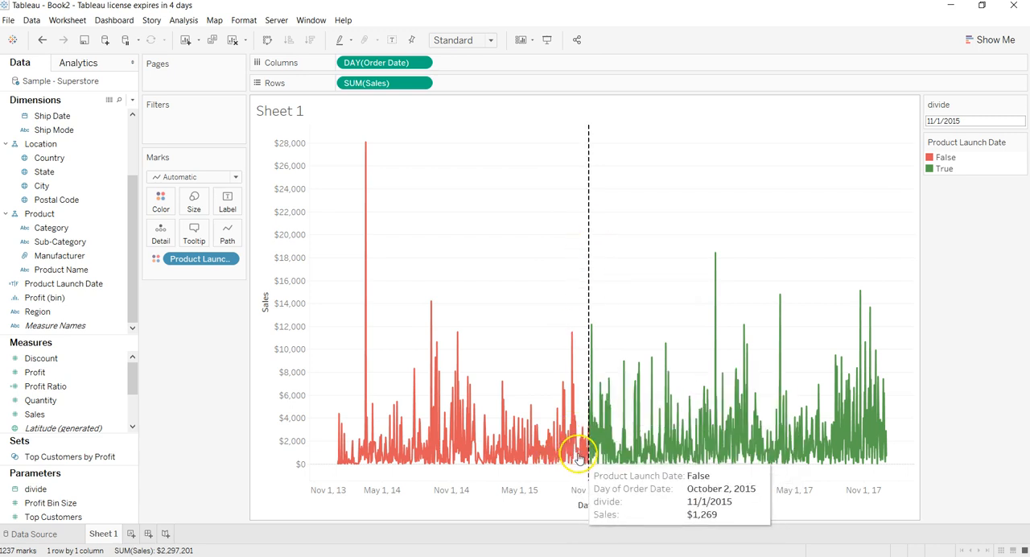
# - Change the divide parameter's date to 5/1/2016
pyautogui.click(988, 118)
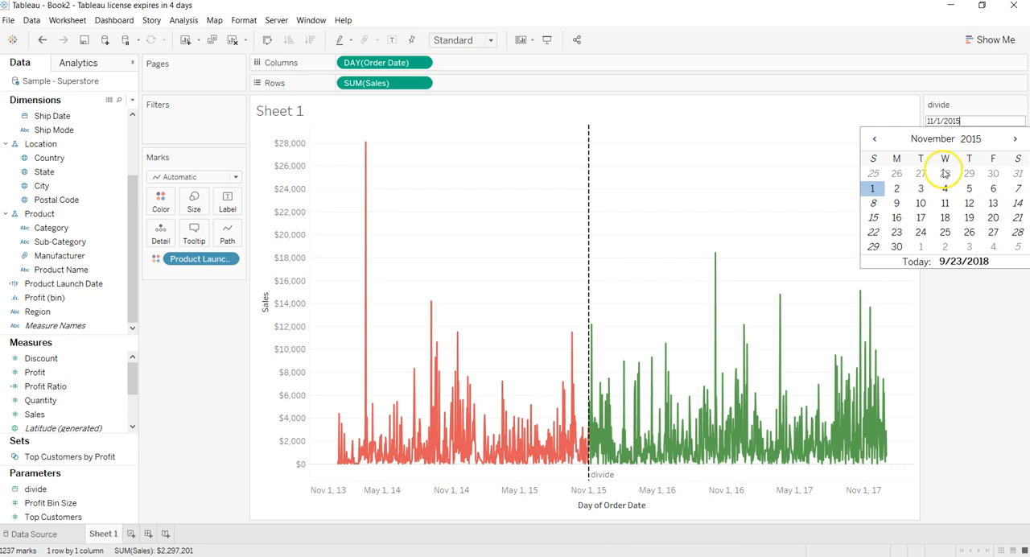
pyautogui.click(1015, 139)
pyautogui.click(1015, 140)
pyautogui.click(1015, 139)
pyautogui.click(1015, 139)
pyautogui.click(1015, 139)
pyautogui.click(1016, 140)
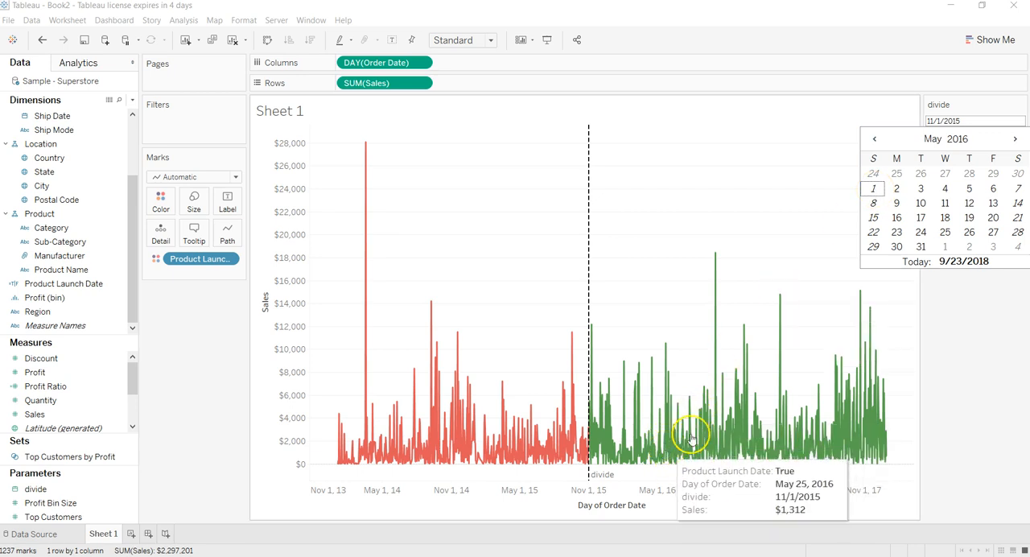
pyautogui.click(874, 190)
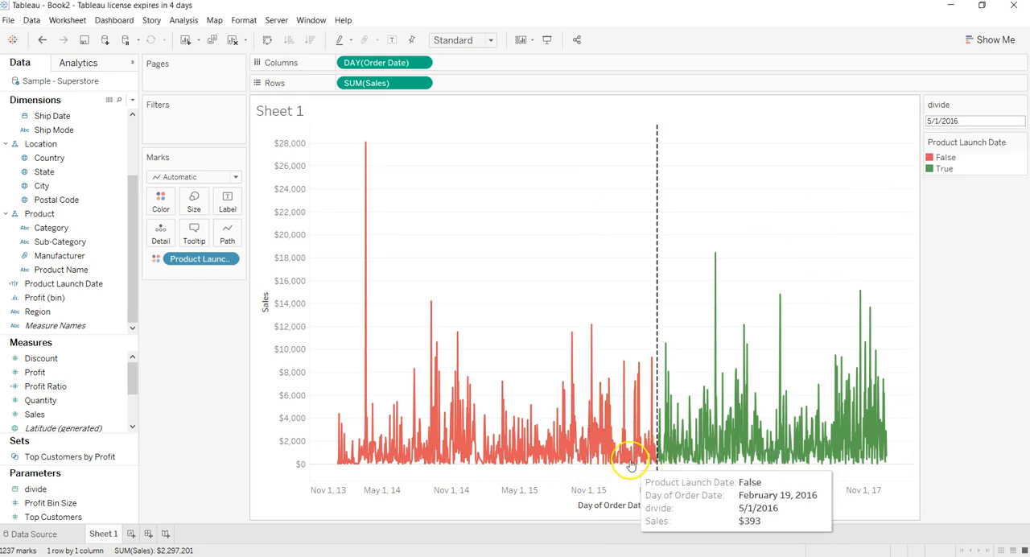